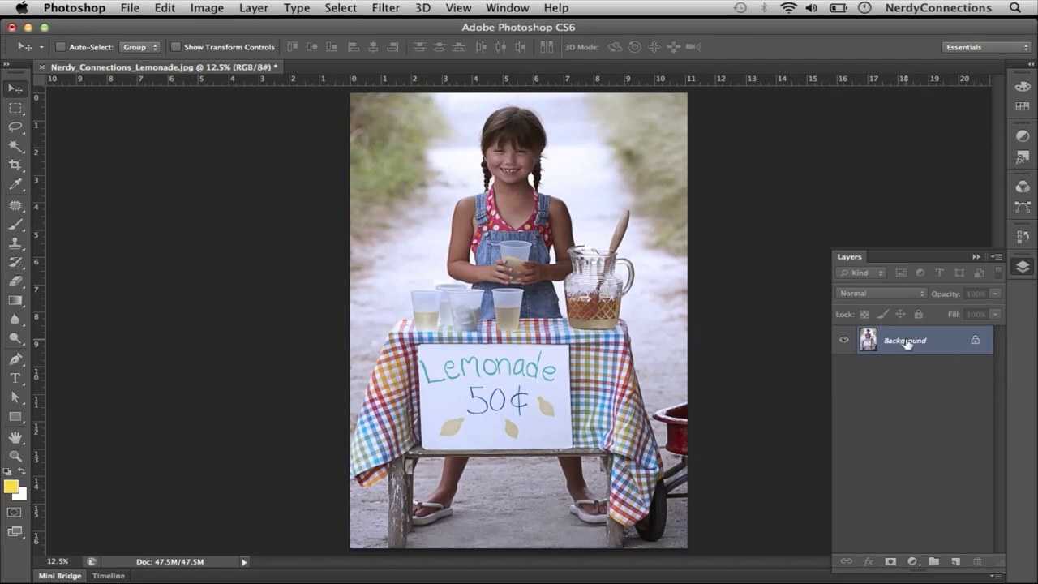
Copy the Background layer and rename the copy 'b/w'
left_click_drag(900, 343, 956, 561)
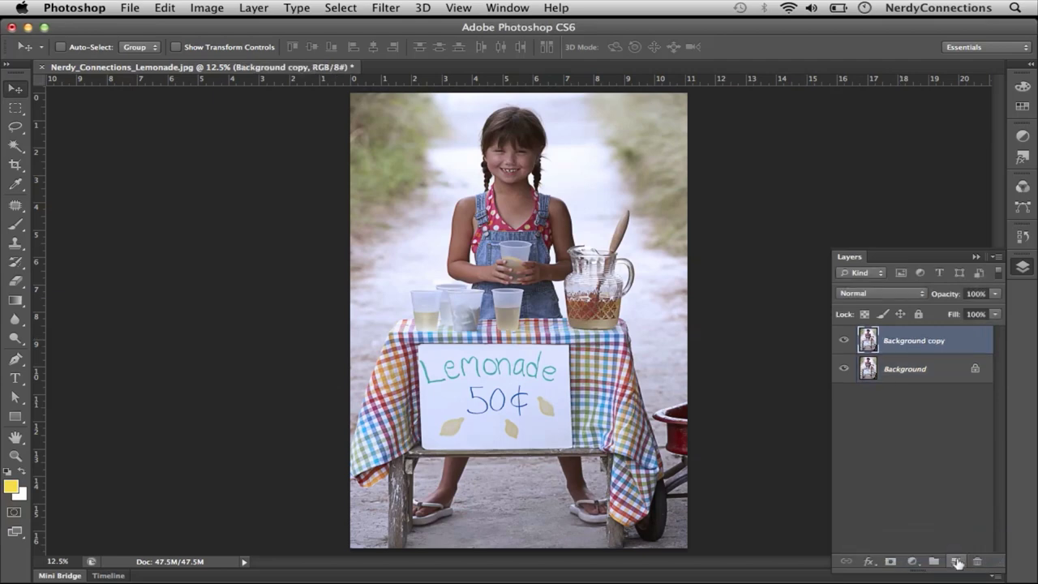
double_click(903, 342)
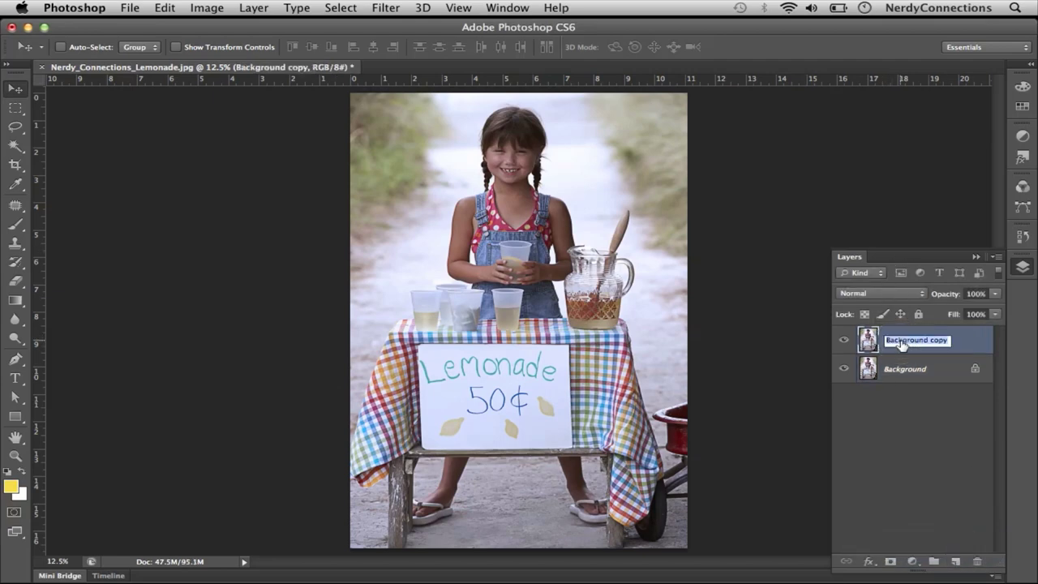
type("b/w")
key("Return")
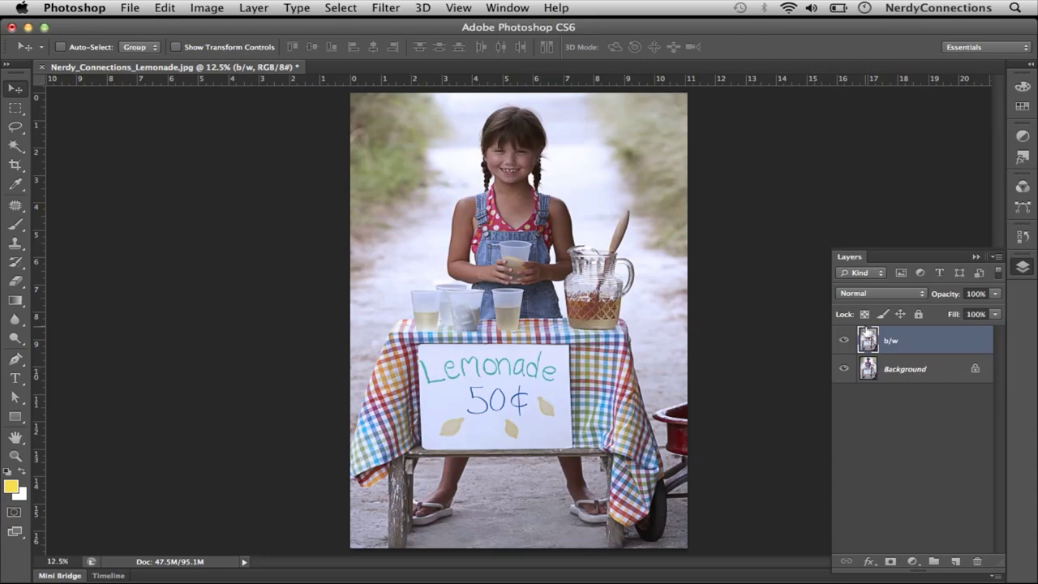
Apply Image > Adjustments > Black & White to the b/w layer
left_click(245, 8)
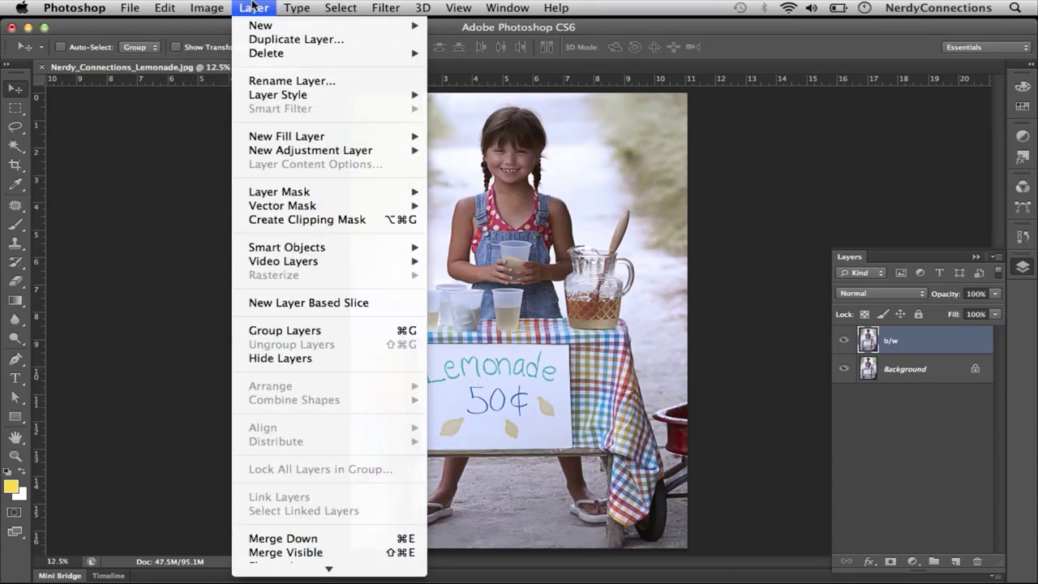
mouse_move(208, 10)
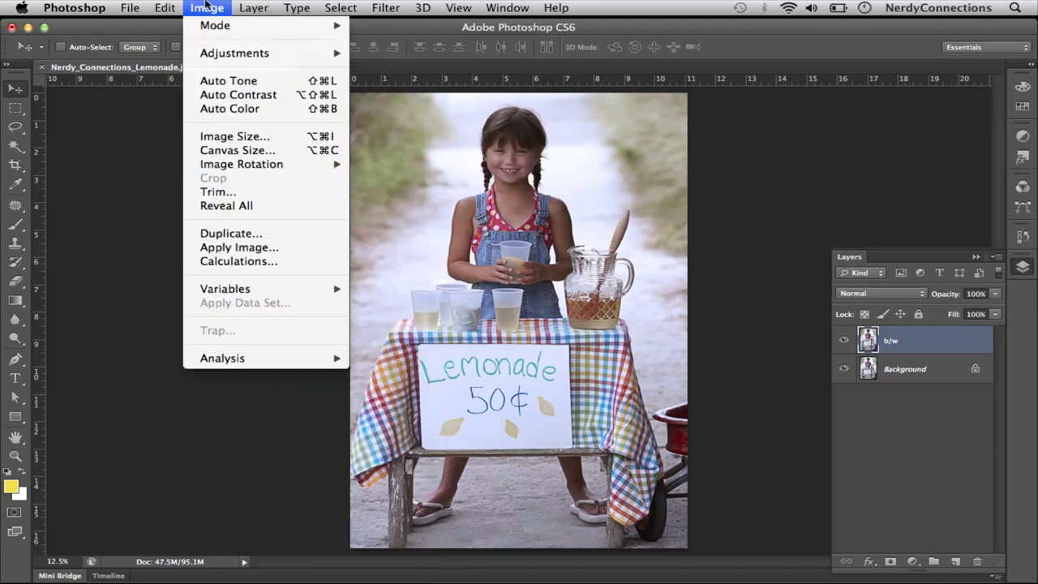
mouse_move(210, 62)
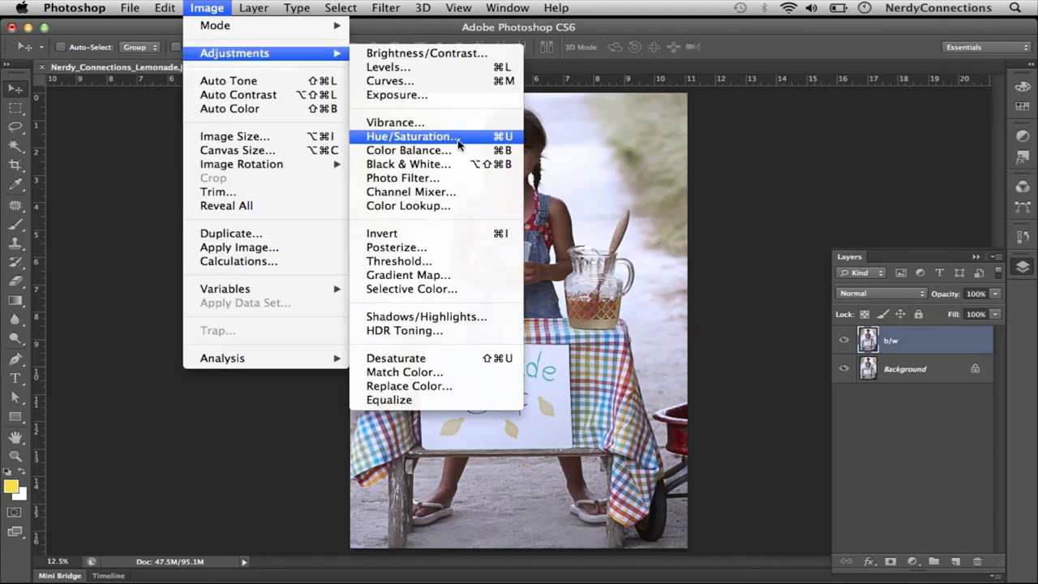
left_click(454, 166)
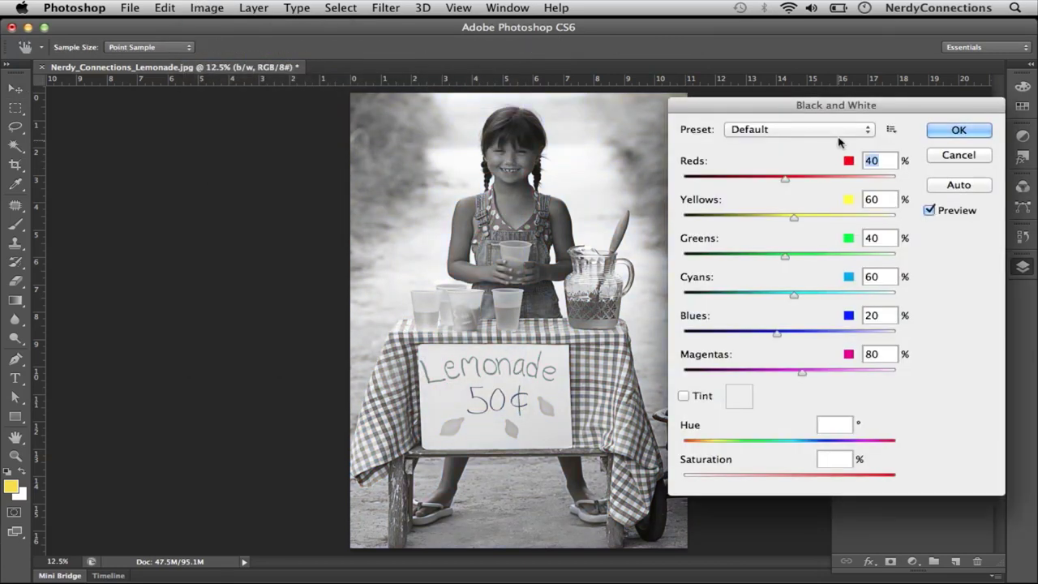
Move the dialog aside, zoom to the girl's face, and raise Reds to 124% there
left_click_drag(744, 108, 780, 109)
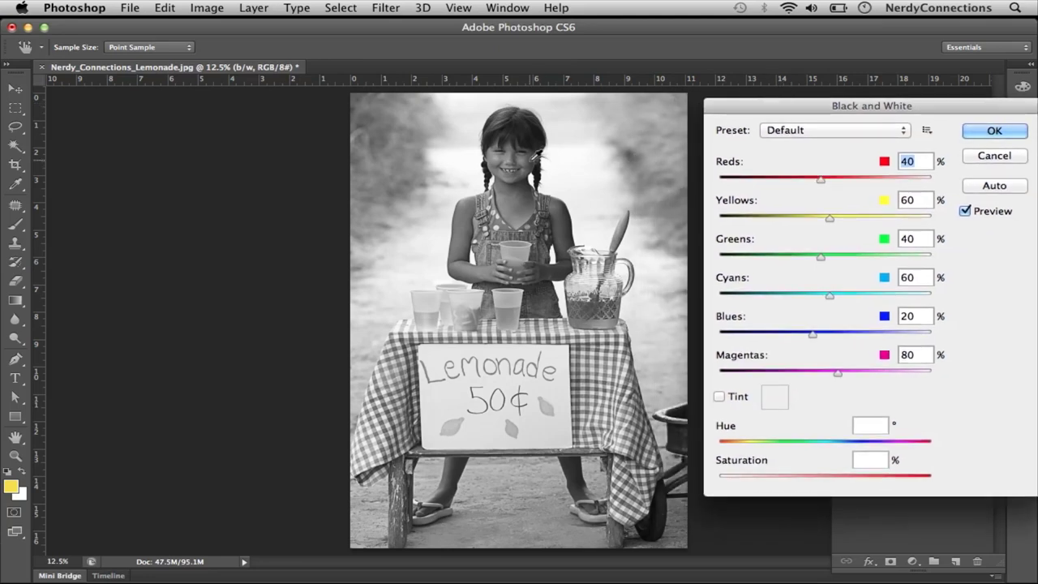
key("super+plus")
key("super+plus")
key("super+plus")
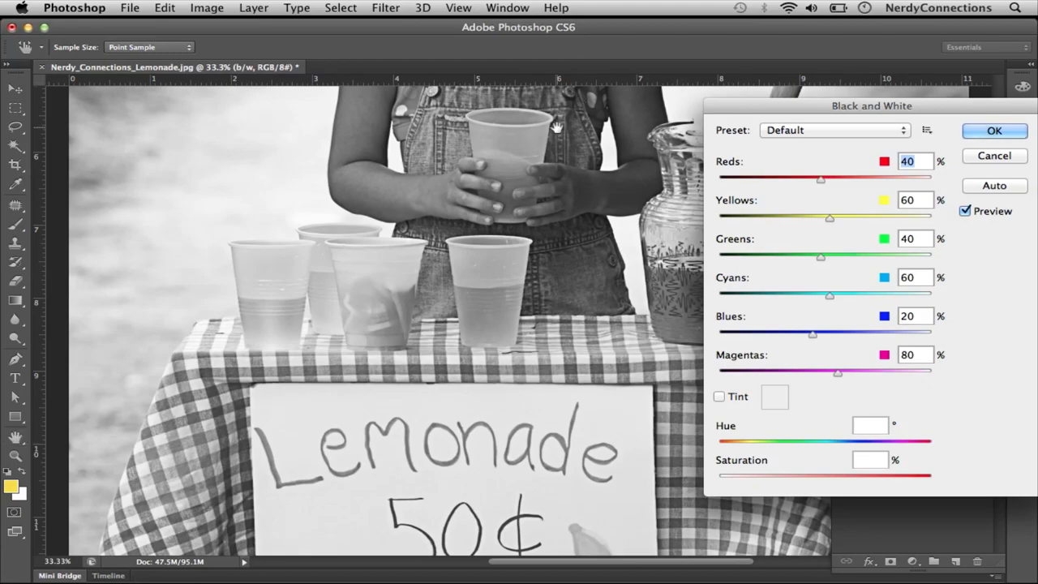
left_click_drag(565, 136, 504, 476)
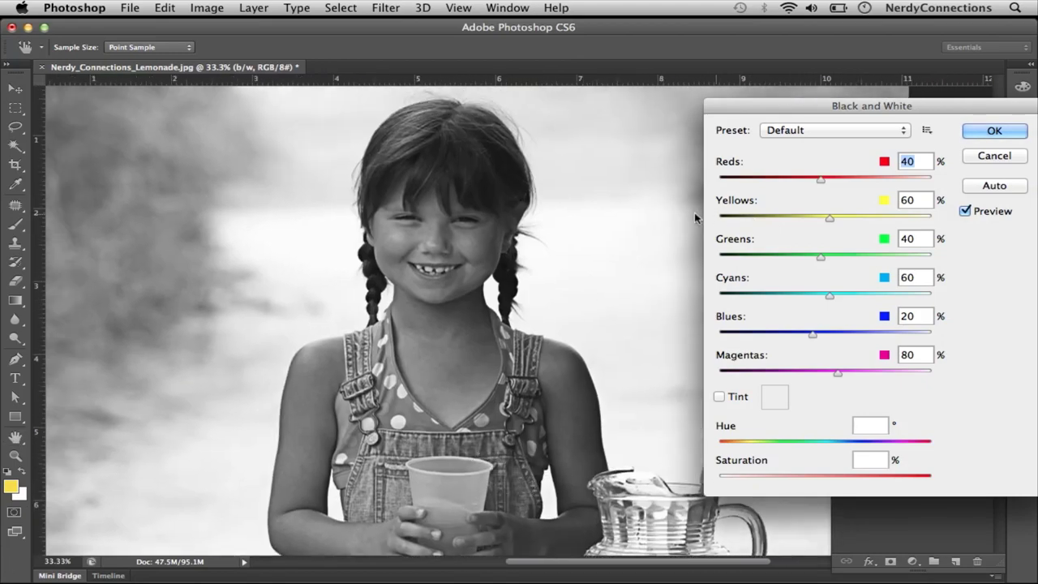
left_click_drag(936, 110, 848, 105)
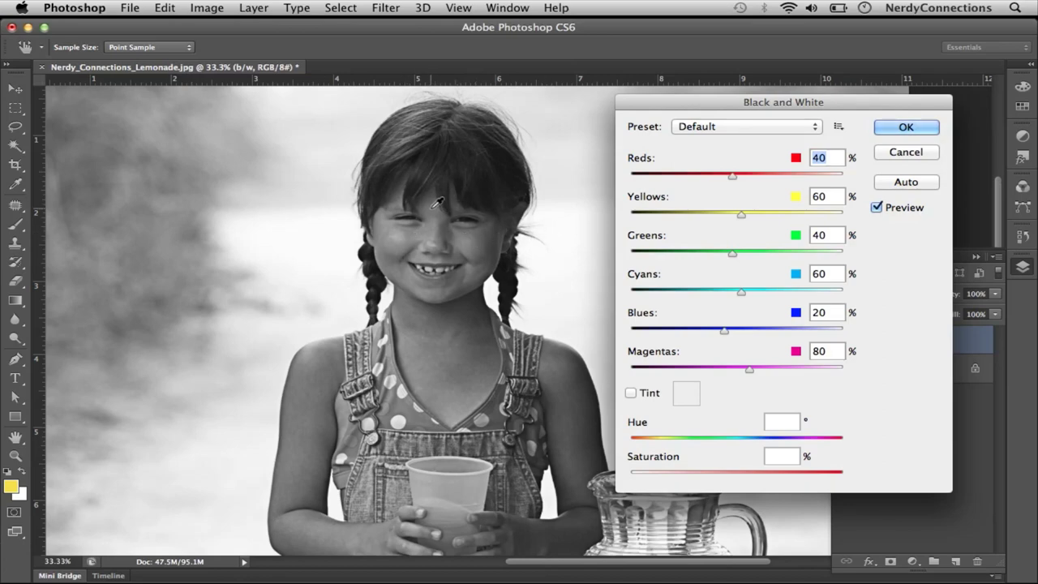
left_click_drag(423, 206, 500, 219)
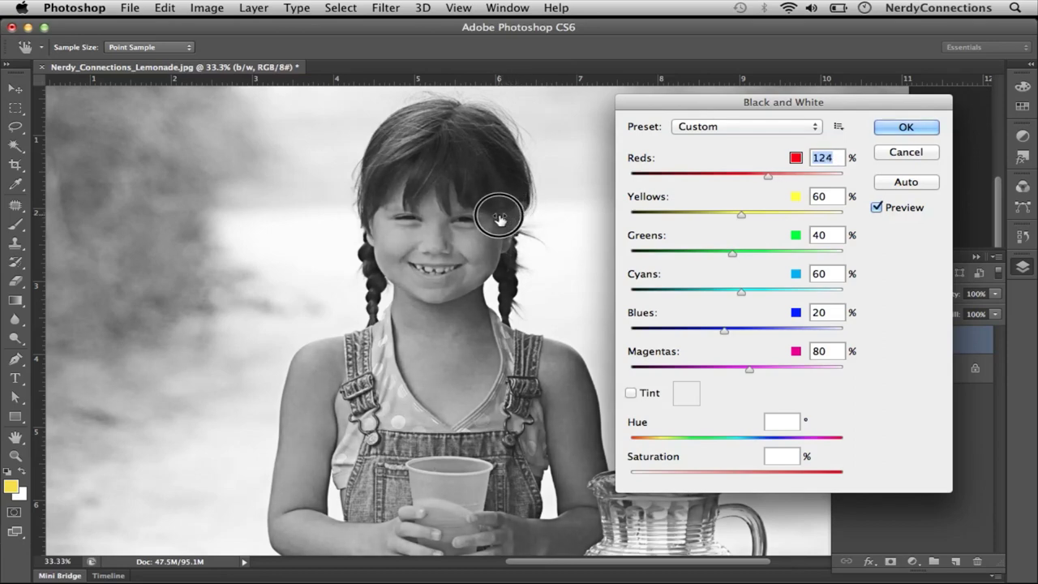
Drag on the face to lower Reds to 29%, then confirm the Black and White conversion
left_click_drag(499, 219, 499, 219)
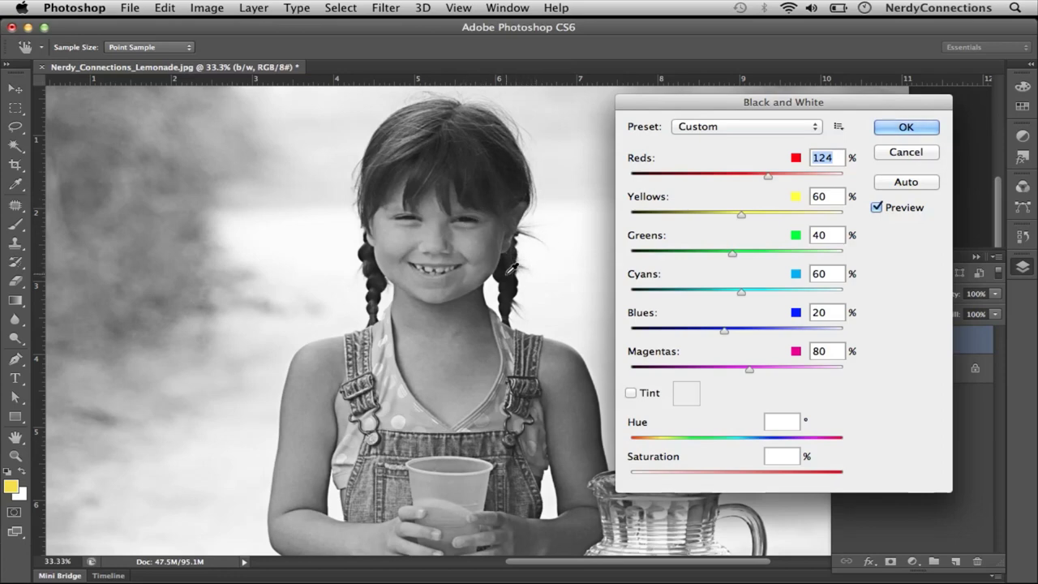
left_click_drag(511, 266, 430, 272)
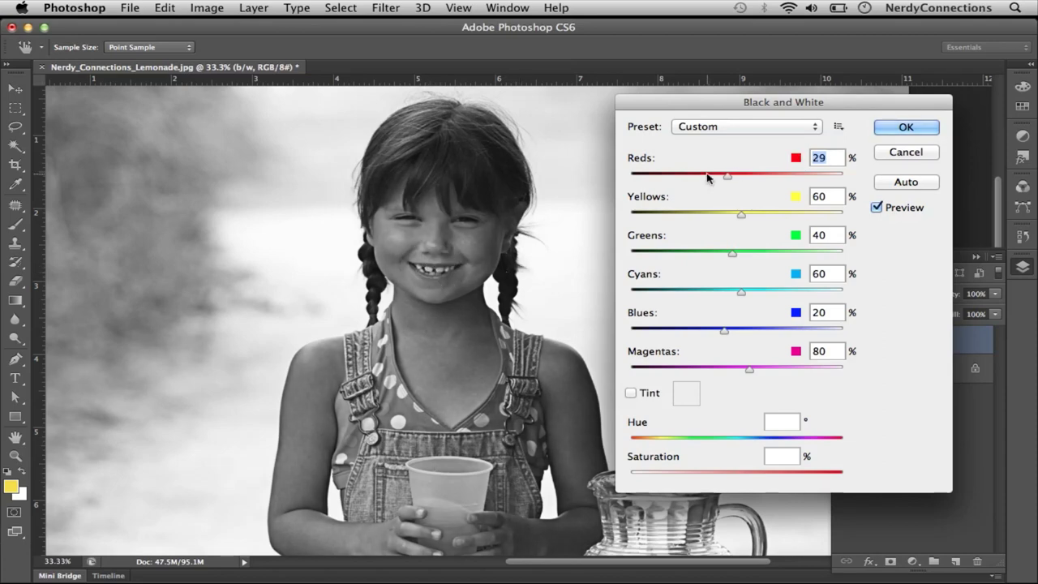
left_click(903, 127)
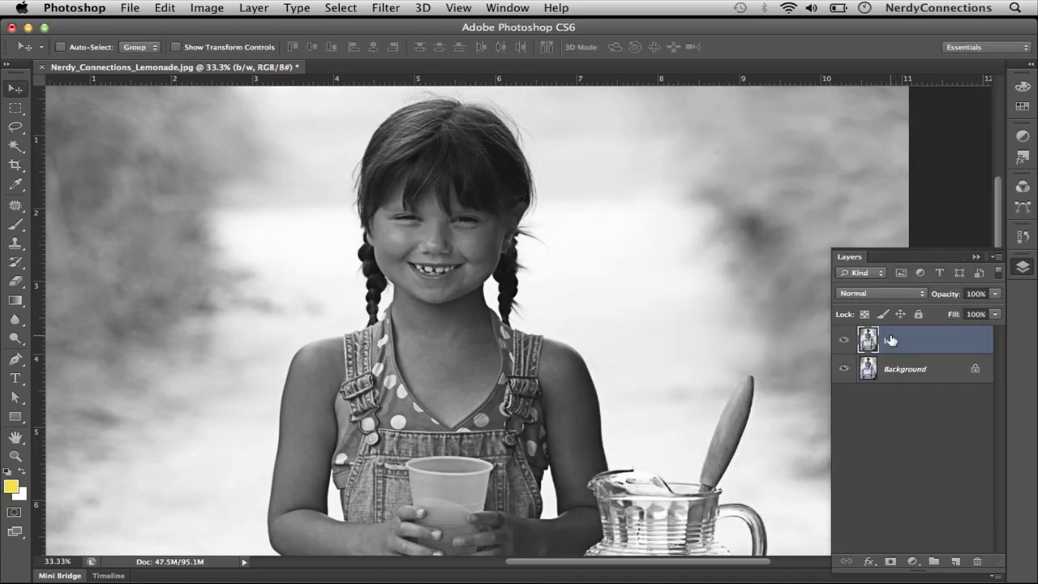
Pan to the Lemonade 50¢ sign and open Levels, raising black input and lowering white input
key("super+minus")
key("super+minus")
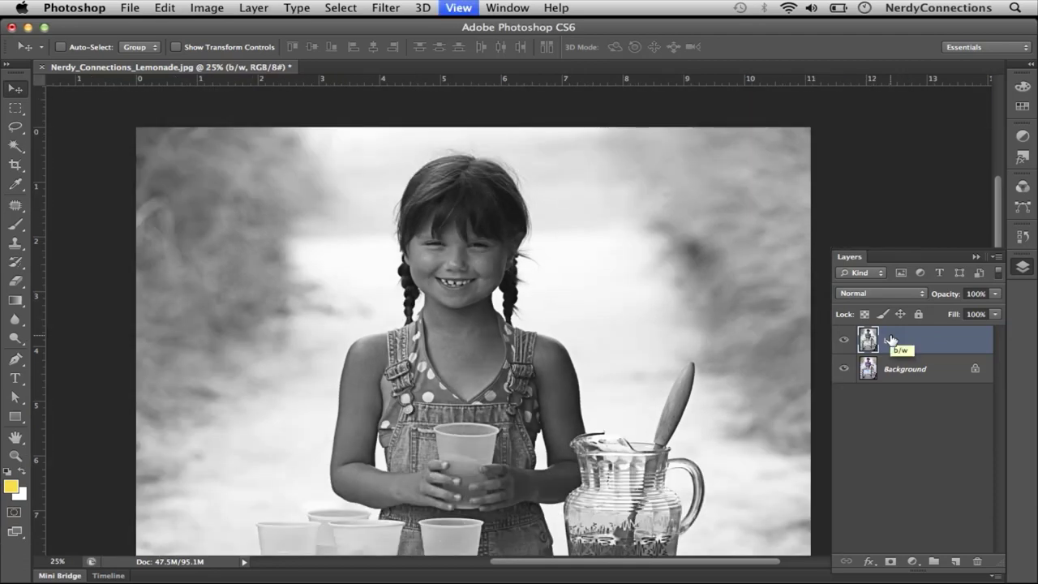
left_click(15, 436)
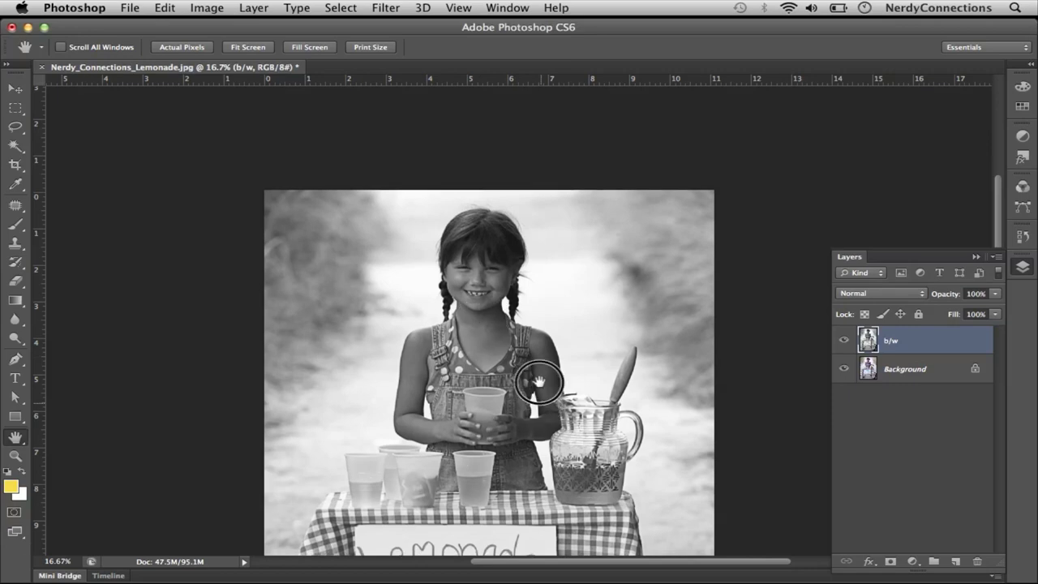
left_click_drag(538, 371, 535, 314)
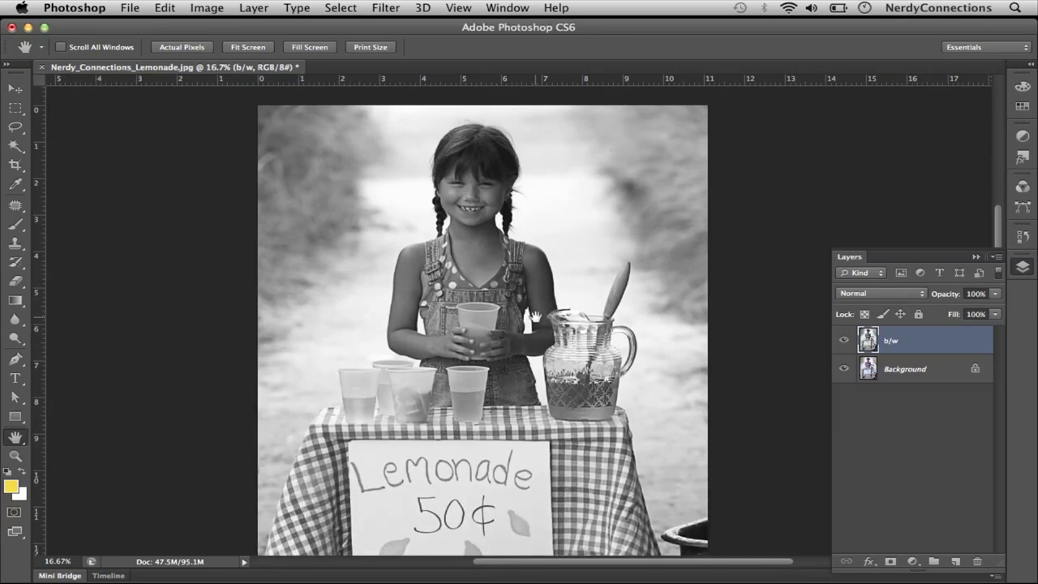
key("super+l")
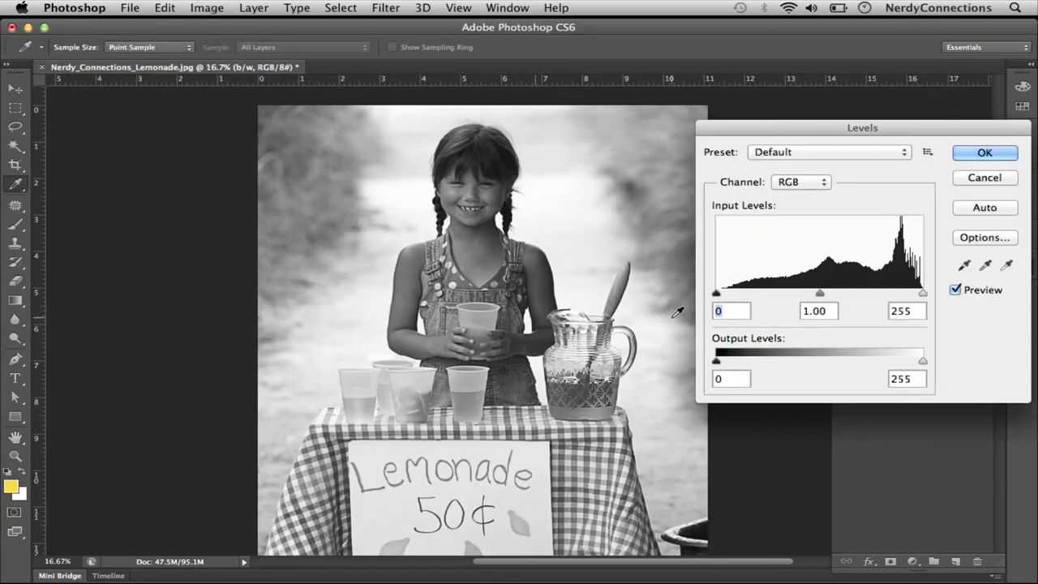
mouse_move(717, 294)
left_mouse_down()
mouse_move(796, 294)
mouse_move(726, 297)
left_mouse_up()
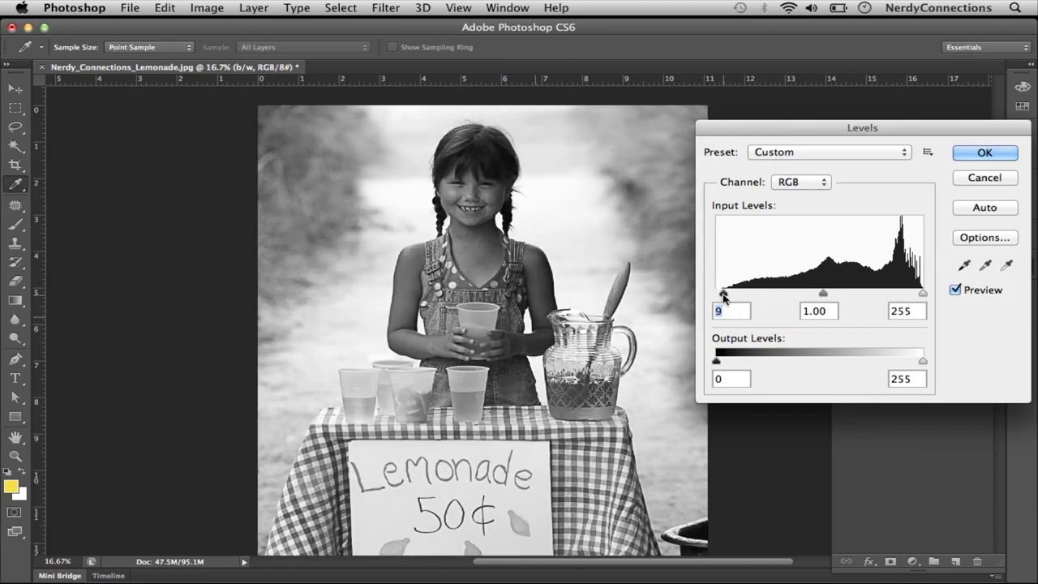
left_click_drag(922, 296, 908, 298)
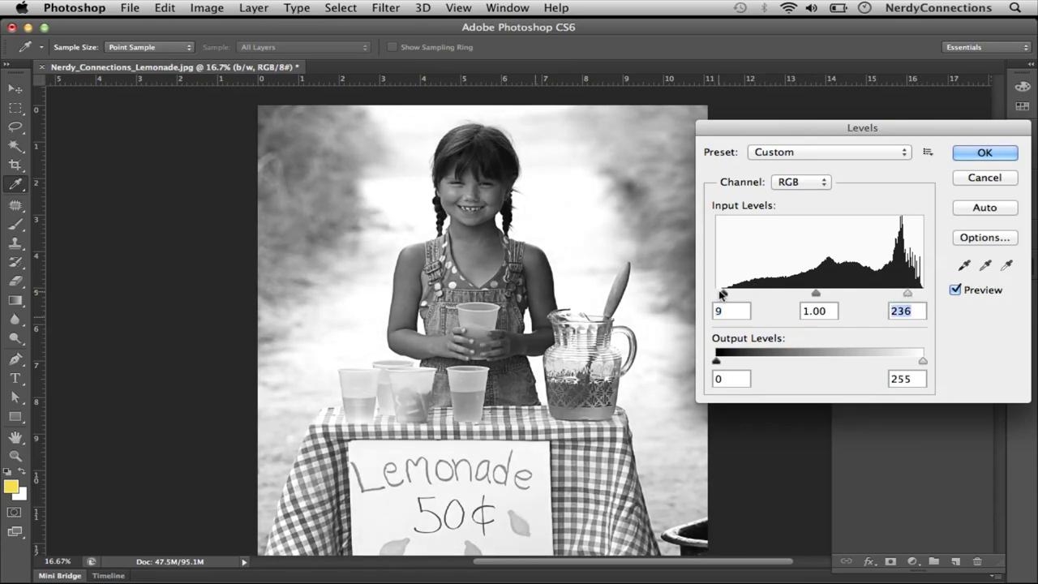
Refine the Levels input values to 28, 1.14 and 226 and apply them
left_click_drag(723, 294, 733, 295)
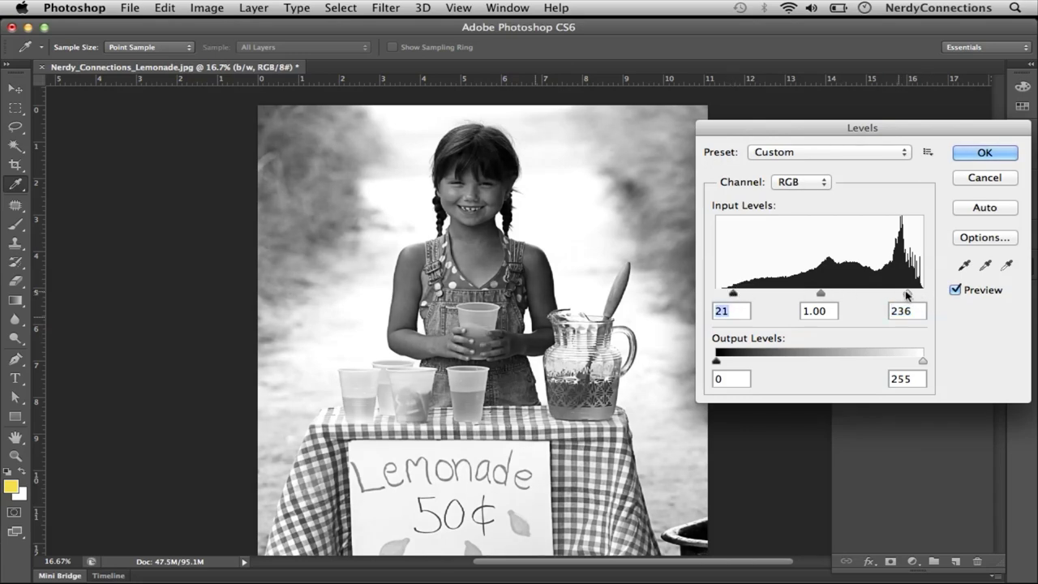
left_click_drag(734, 295, 740, 295)
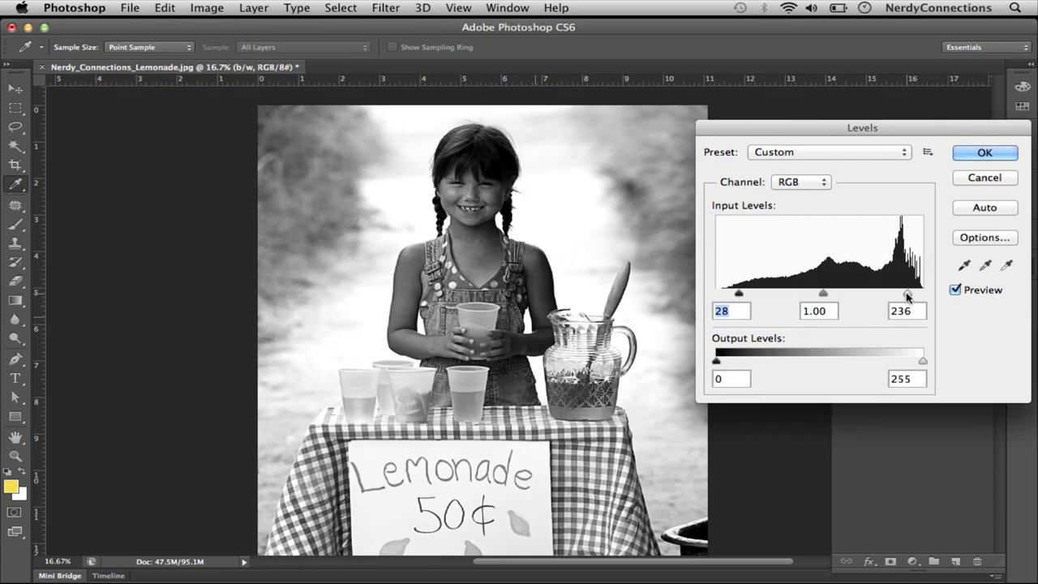
left_click_drag(907, 296, 901, 297)
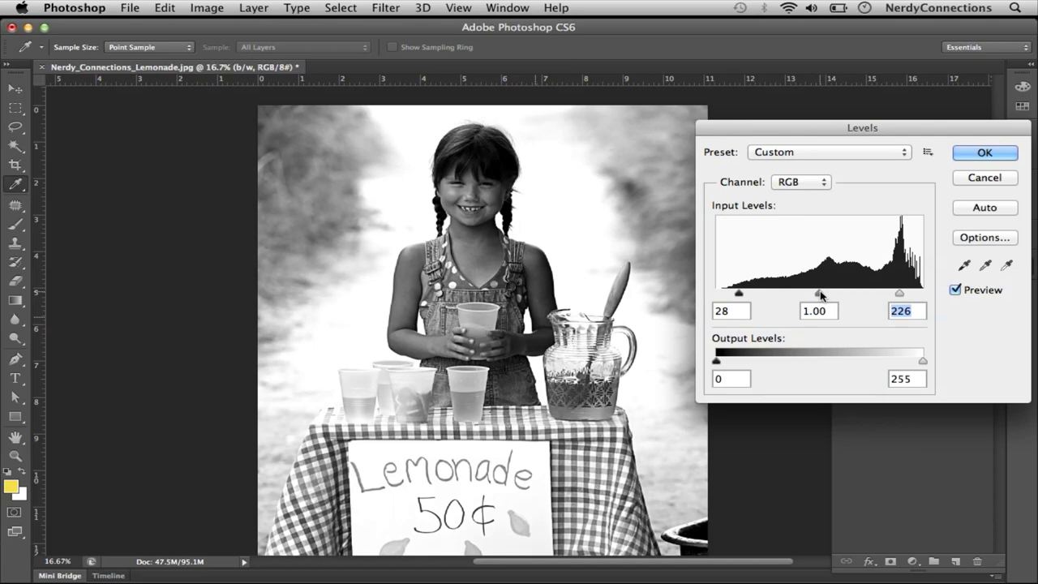
left_click_drag(820, 293, 813, 297)
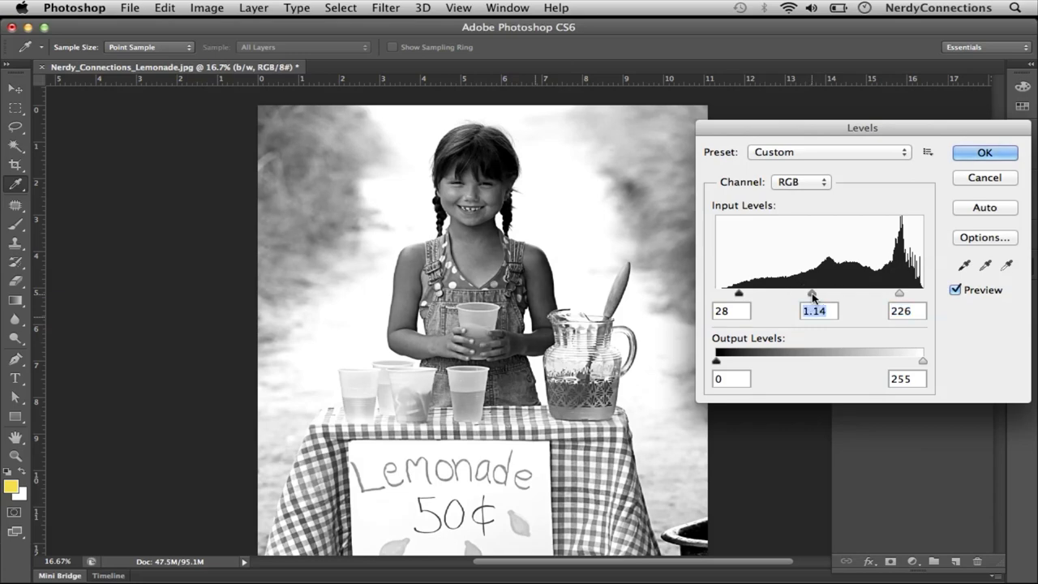
left_click(983, 154)
key("h")
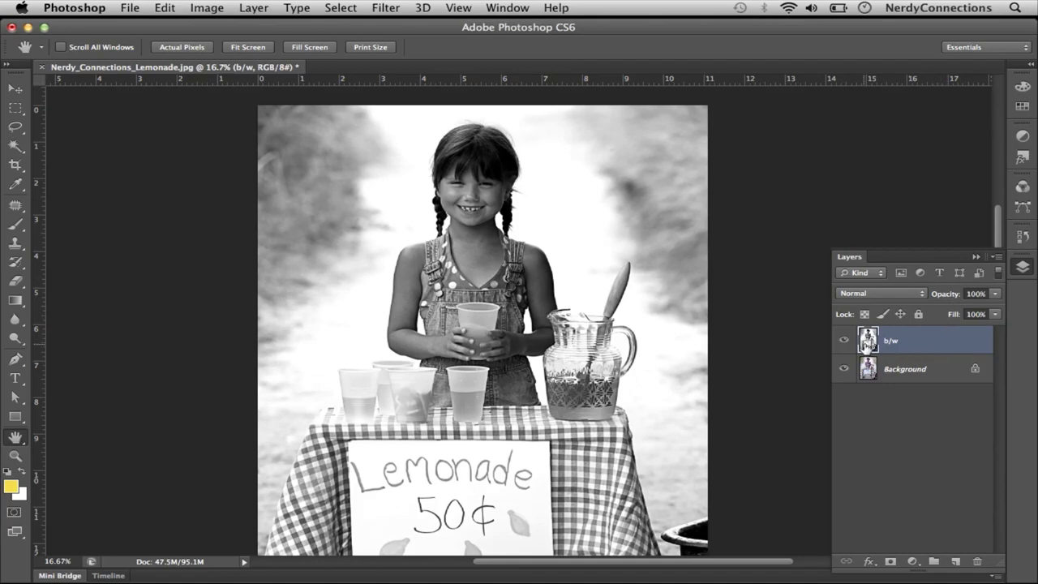
Compare b/w with the colour original, zoom to the face, then duplicate b/w as 'b/w copy'
left_click(845, 342)
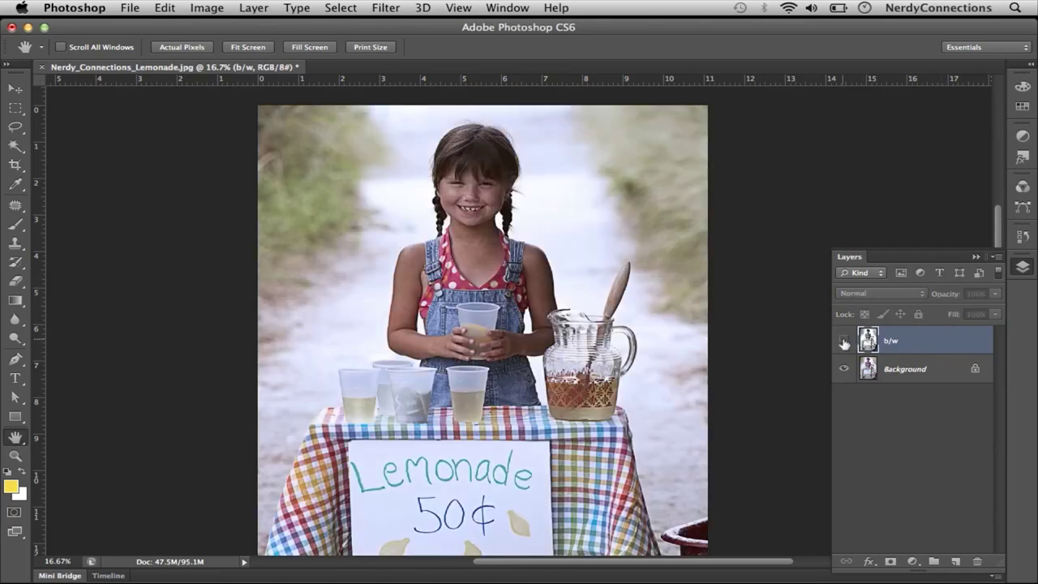
left_click(844, 342)
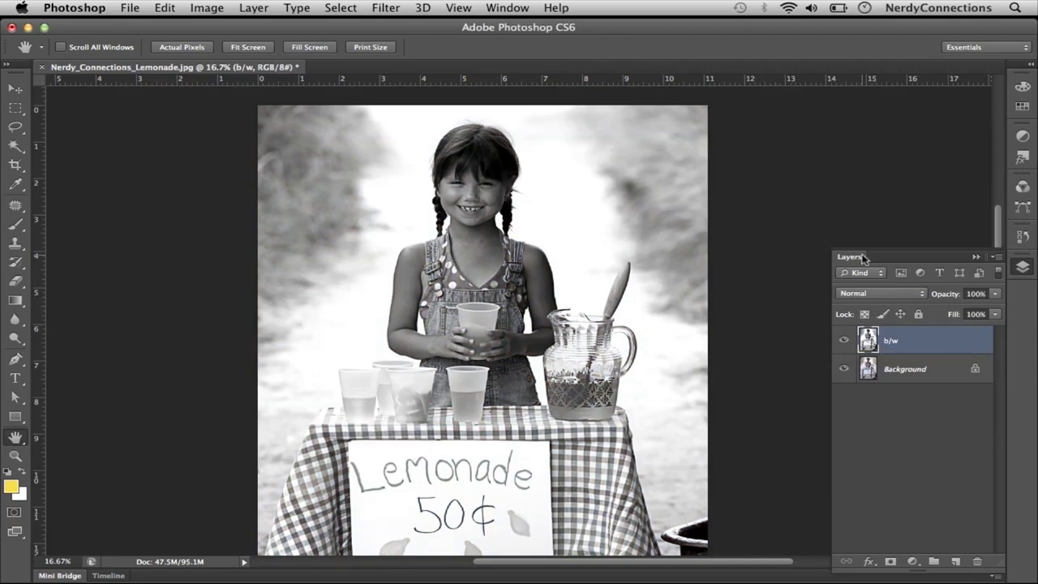
left_click_drag(850, 259, 806, 139)
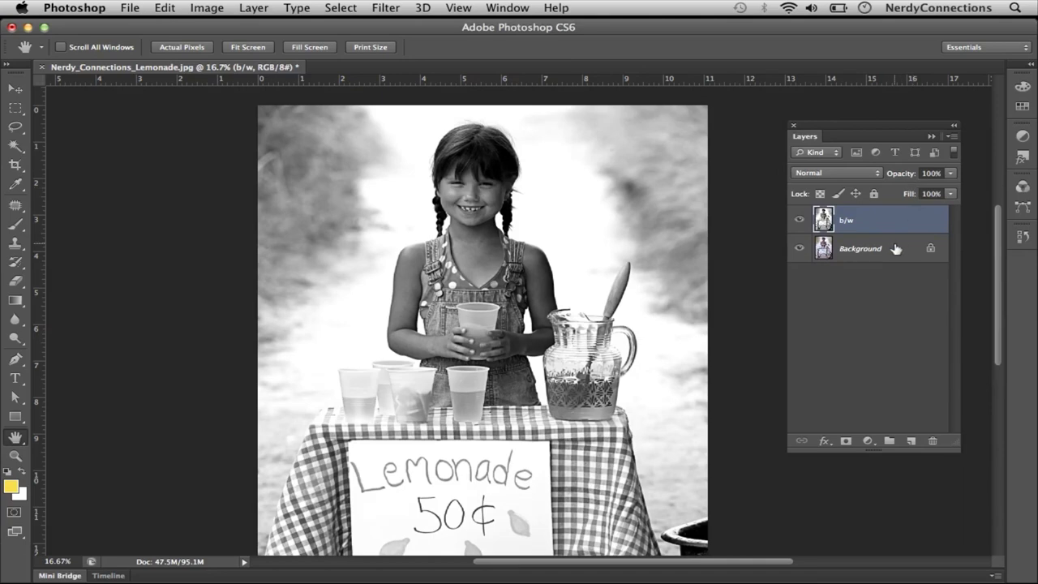
key("super+plus")
key("super+plus")
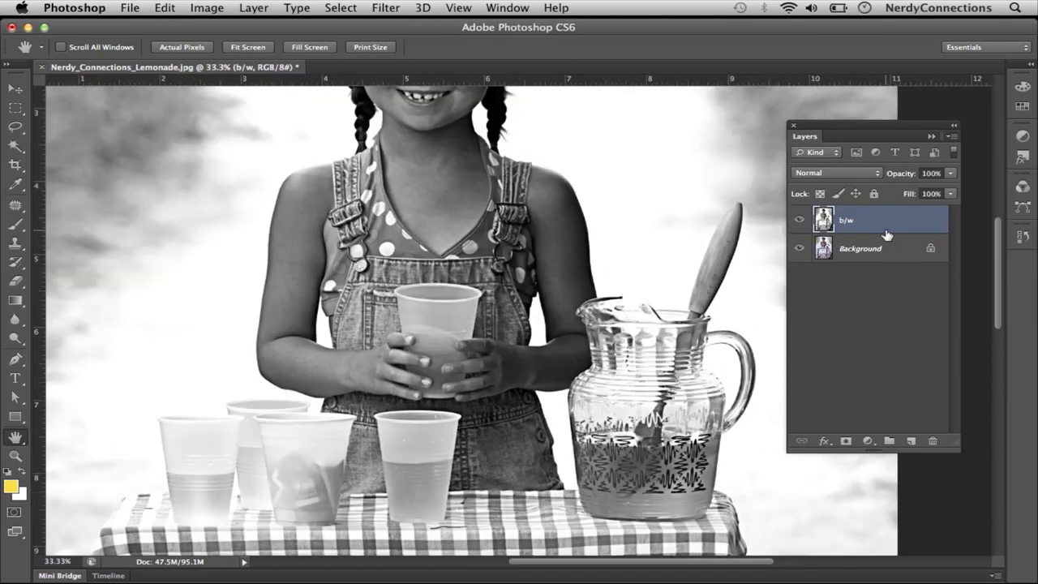
left_click_drag(509, 186, 513, 357)
left_click_drag(867, 220, 910, 439)
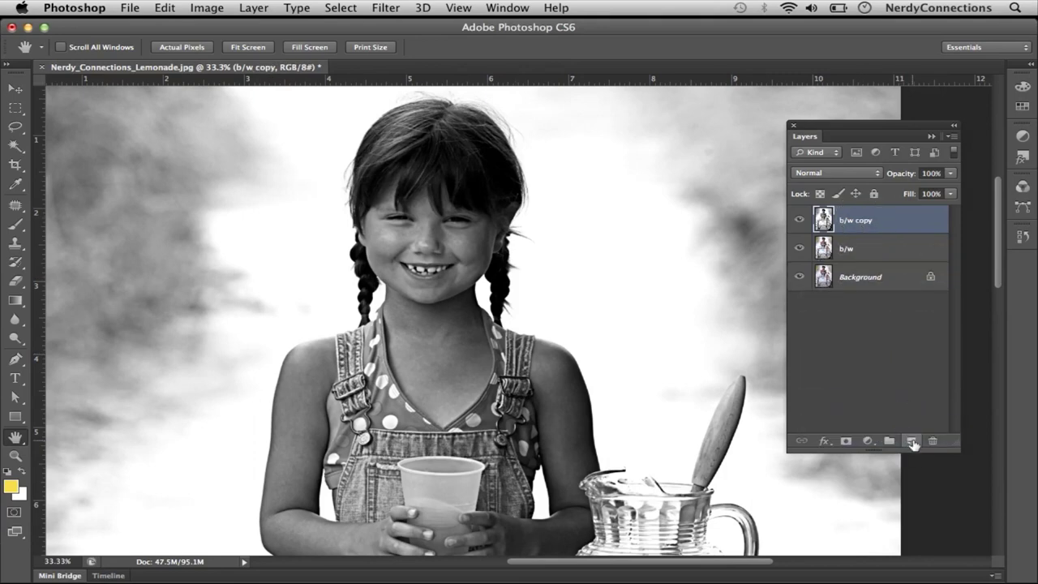
Give b/w copy a 10-pixel High Pass filter and set its blend mode to Overlay
left_click(340, 7)
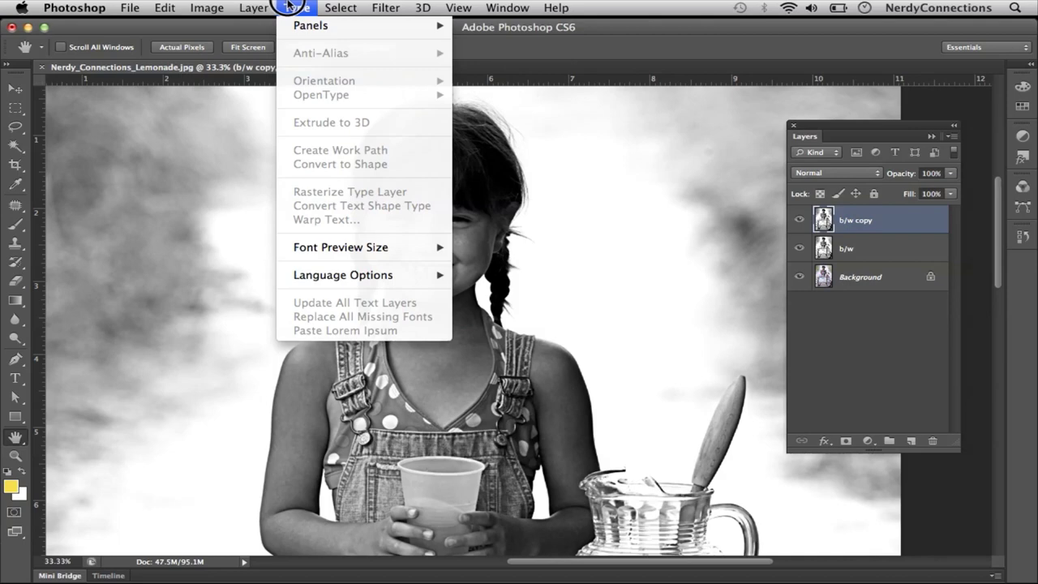
mouse_move(386, 8)
mouse_move(414, 289)
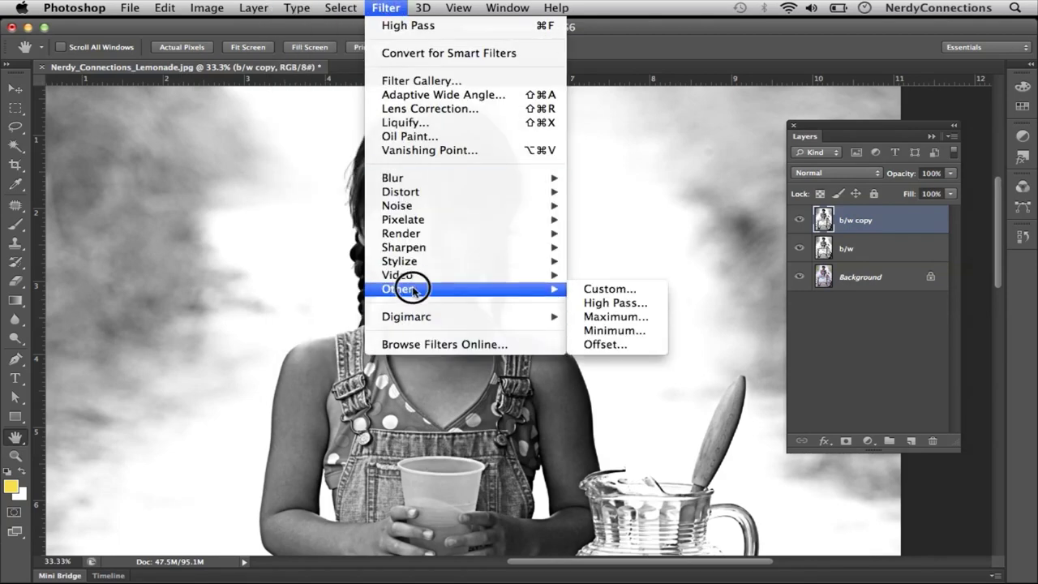
left_click(608, 302)
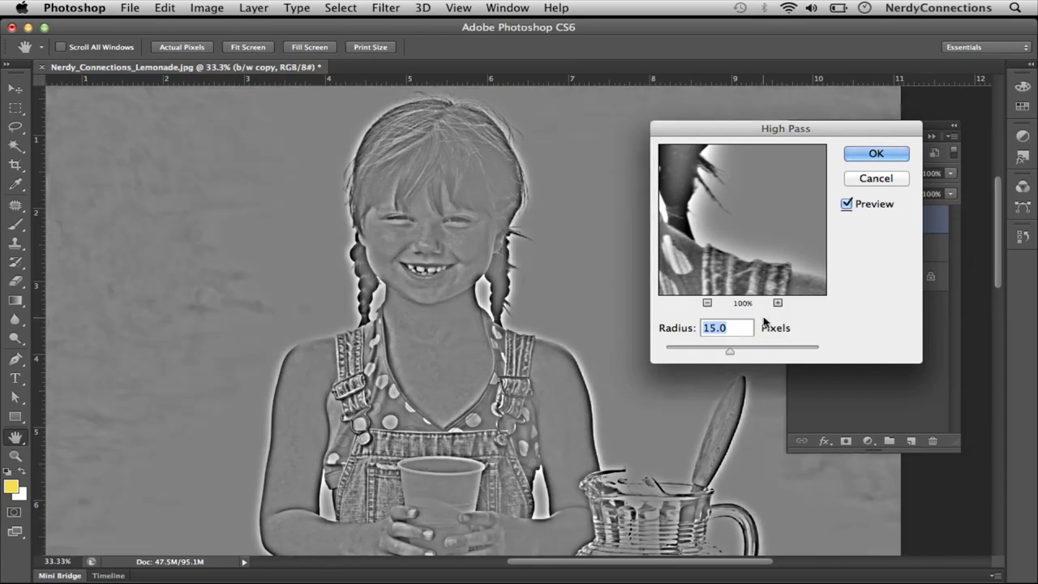
type("10")
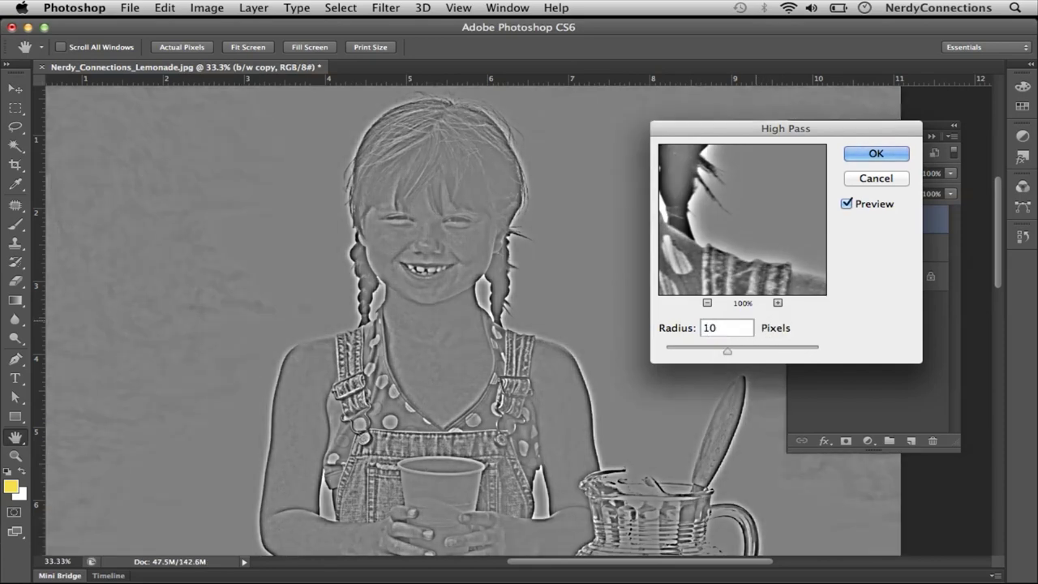
left_click(889, 154)
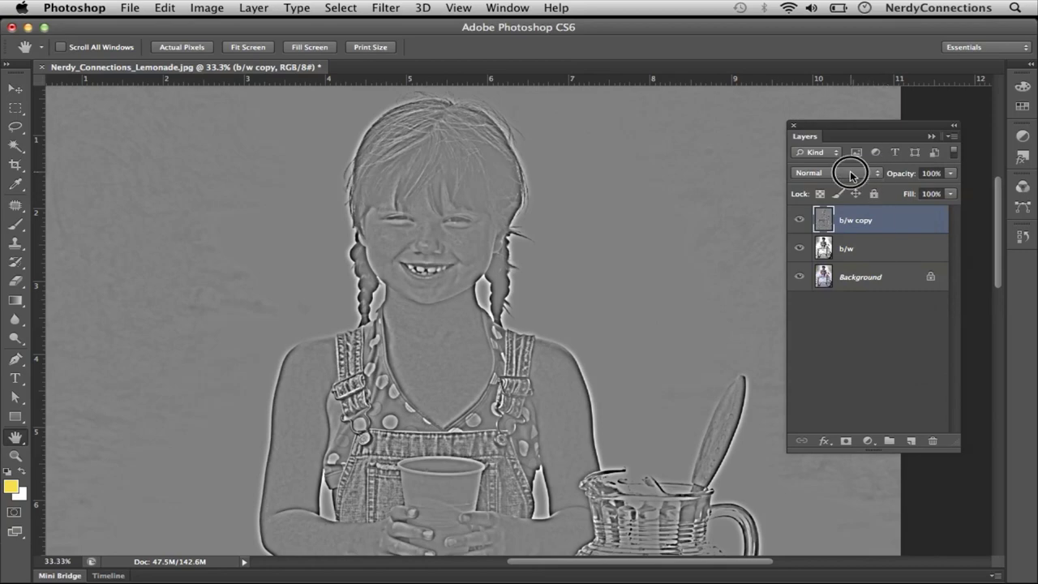
left_click(850, 174)
left_click(847, 313)
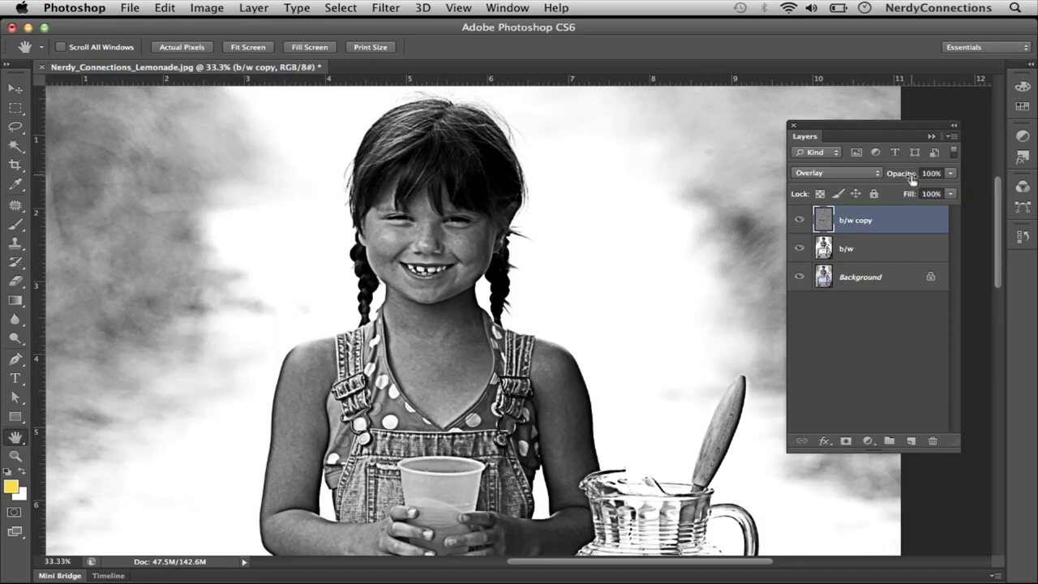
Toggle the High Pass layer's visibility to compare the sharpening effect
left_click(798, 221)
left_click(800, 221)
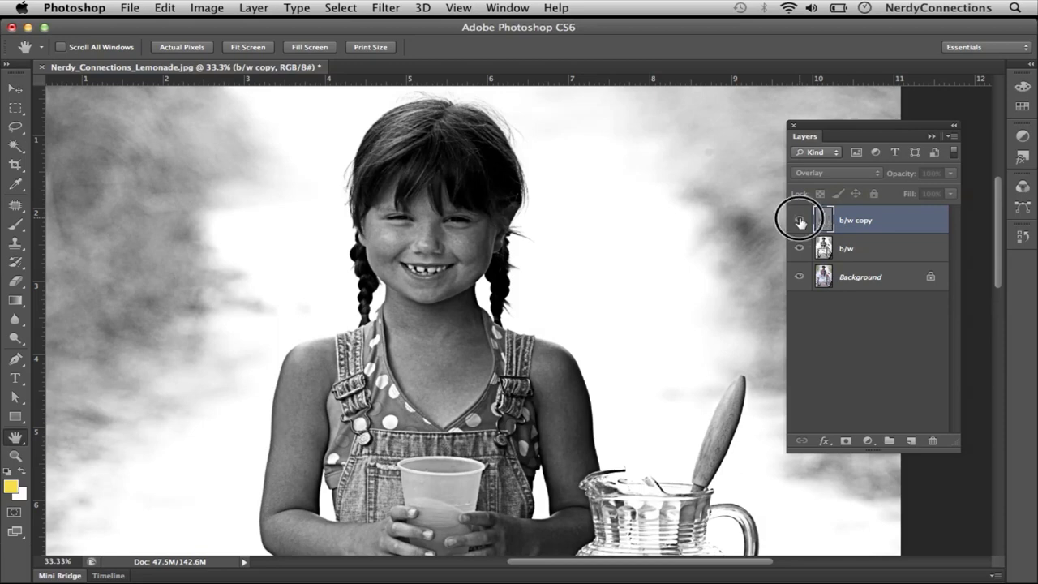
left_click(800, 220)
left_click(800, 220)
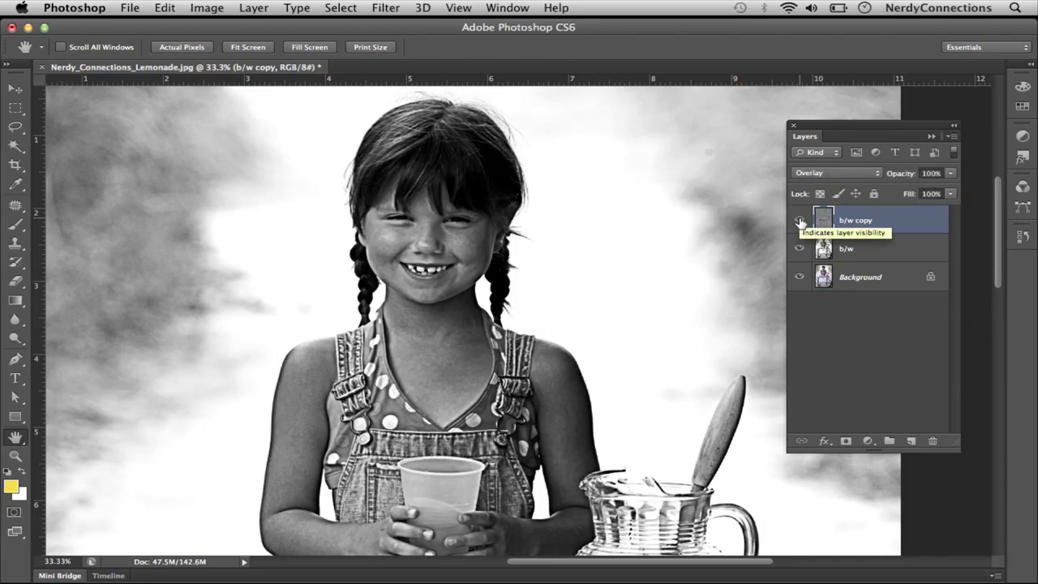
key("super+minus")
key("super+minus")
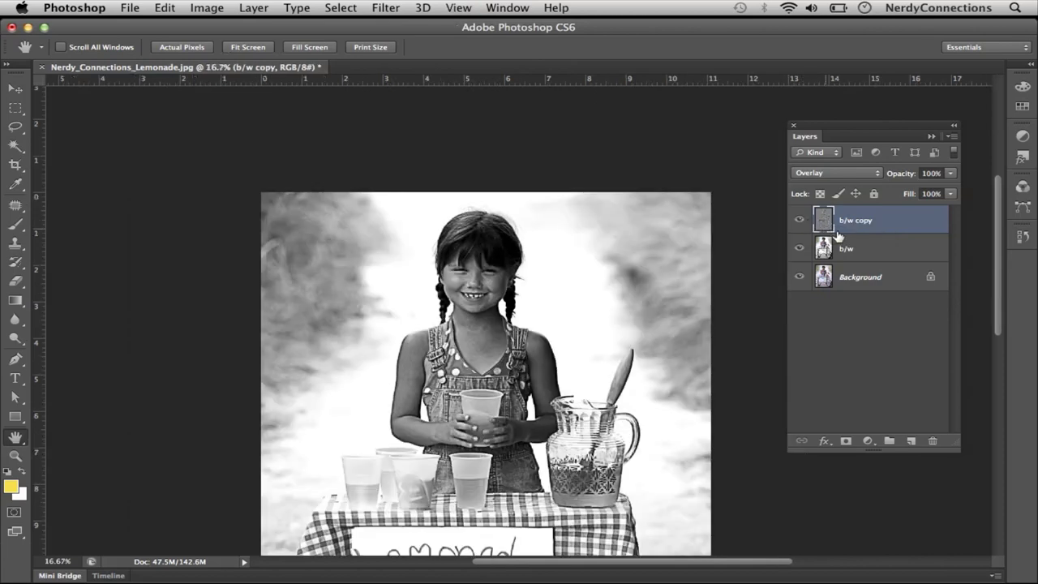
Merge b/w and b/w copy with Cmd+E, then compare the result against the colour original
left_click(870, 248)
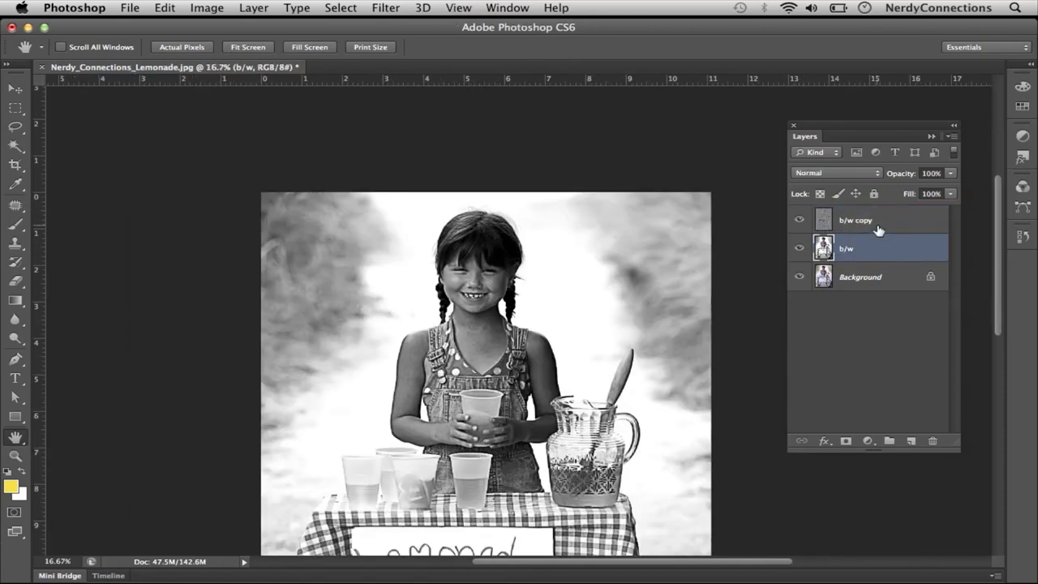
left_click(875, 223, "shift")
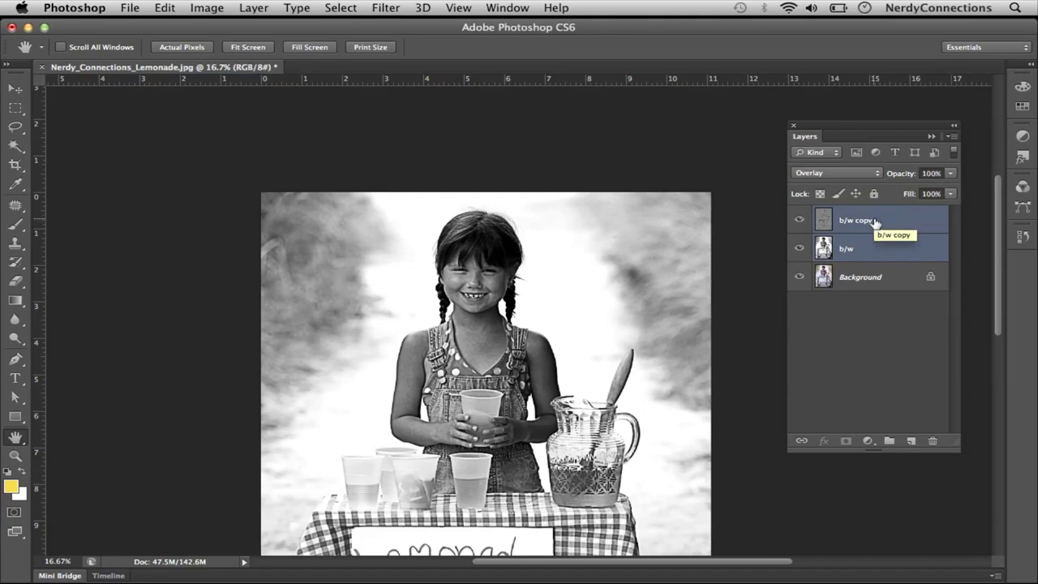
key("super+e")
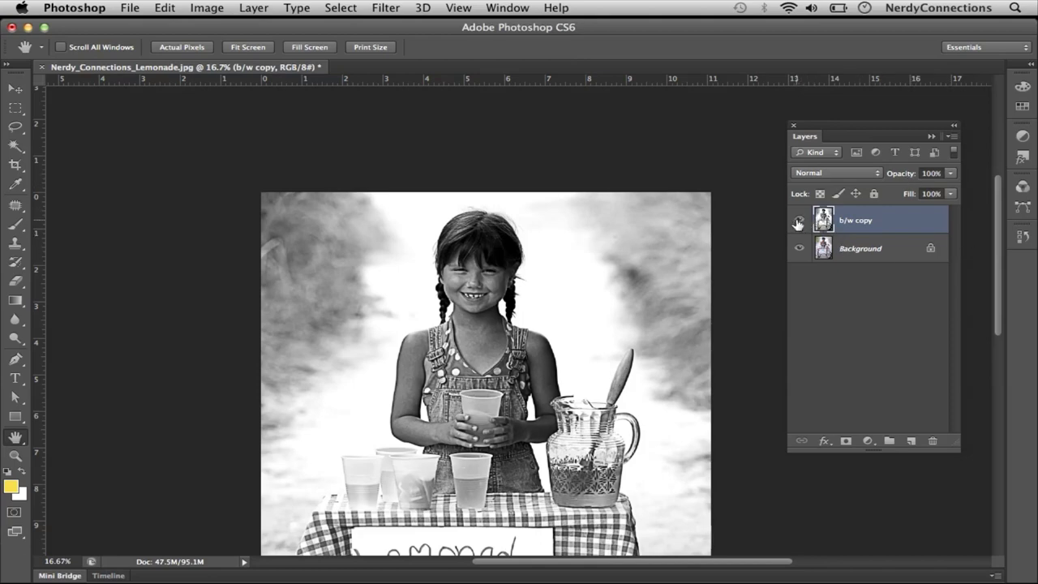
key("super+equal")
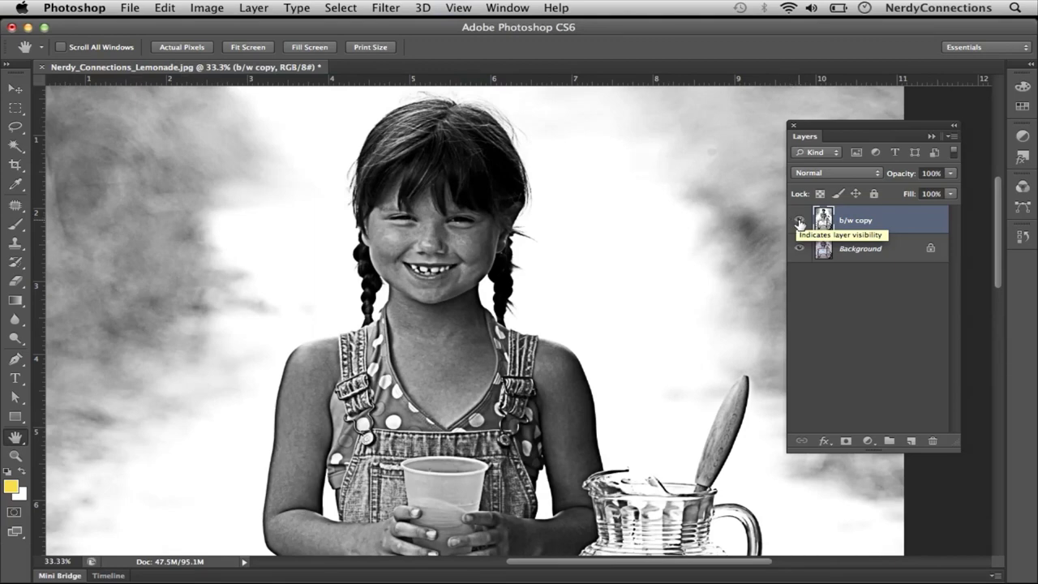
left_click(800, 221)
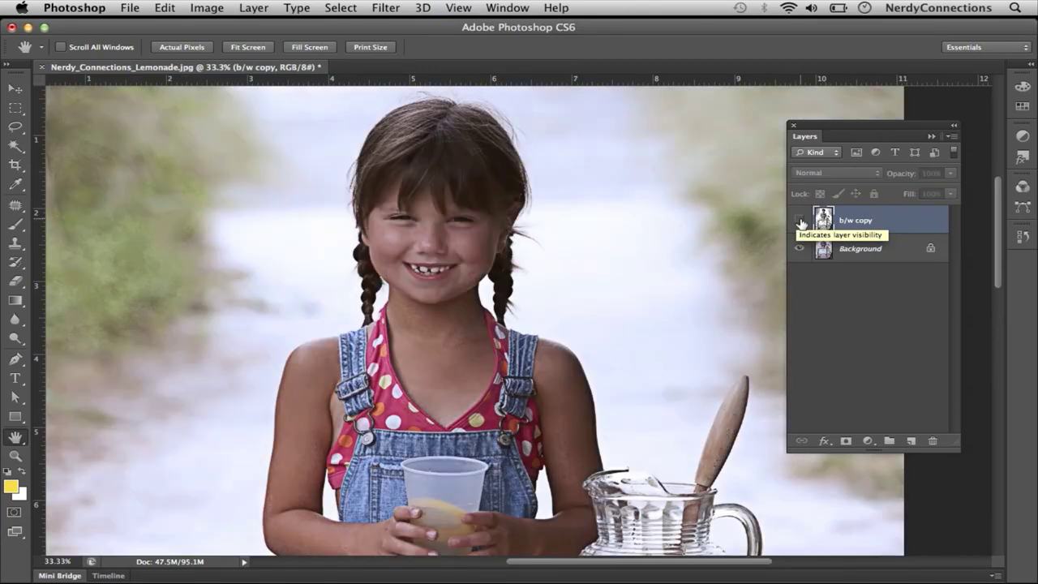
left_click(800, 221)
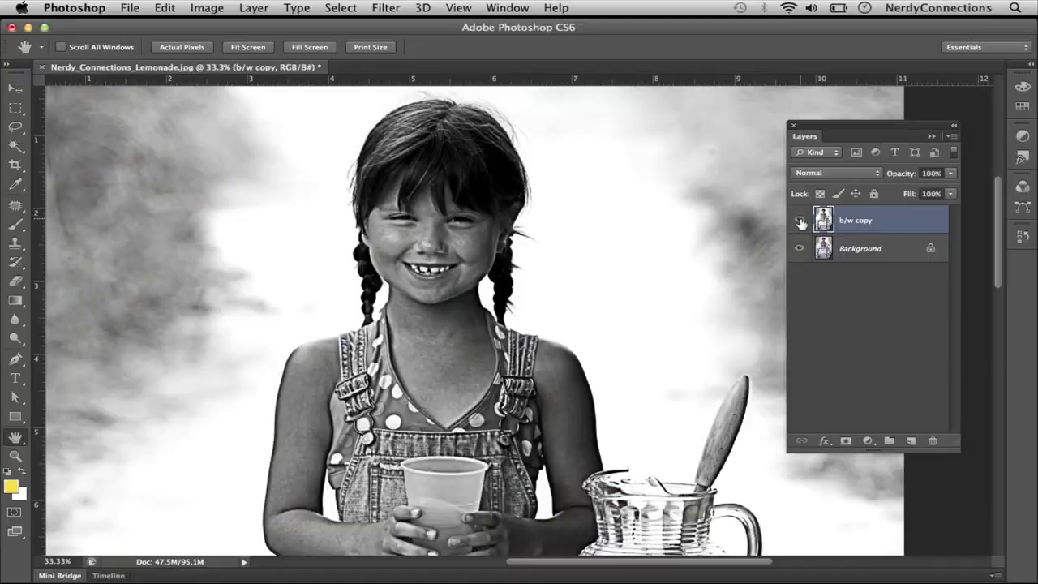